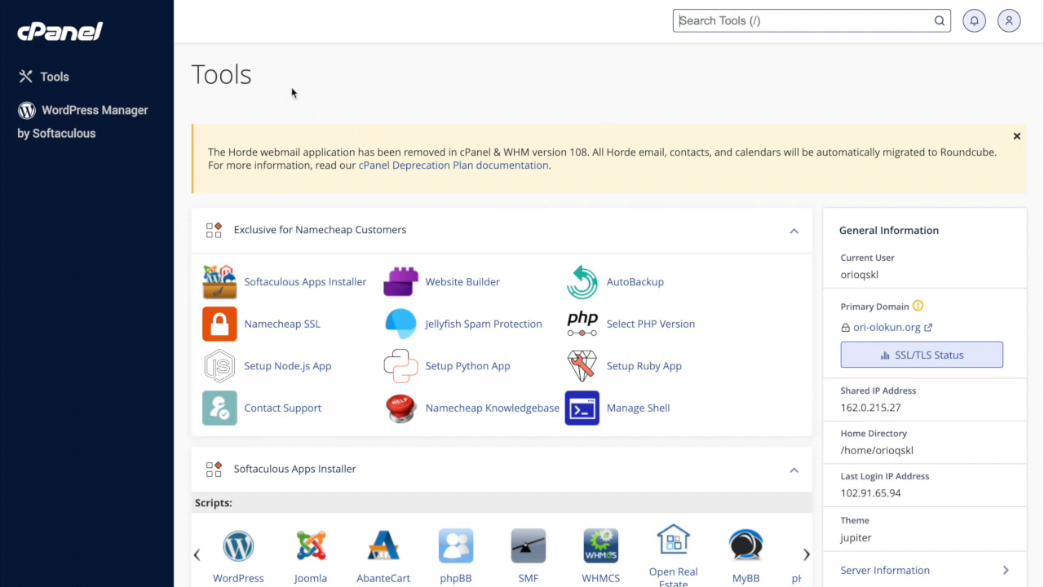
{"action": "scroll", "coordinate": [485, 130], "scroll_direction": "down", "scroll_amount": 1}
{"action": "scroll", "coordinate": [487, 137], "scroll_direction": "down", "scroll_amount": 3}
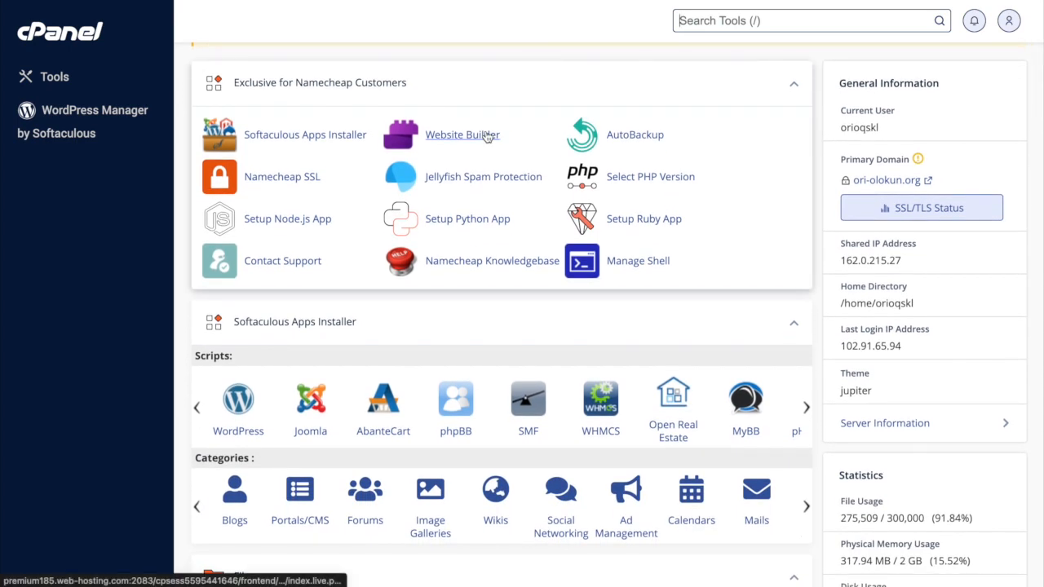
{"action": "scroll", "coordinate": [487, 136], "scroll_direction": "down", "scroll_amount": 20}
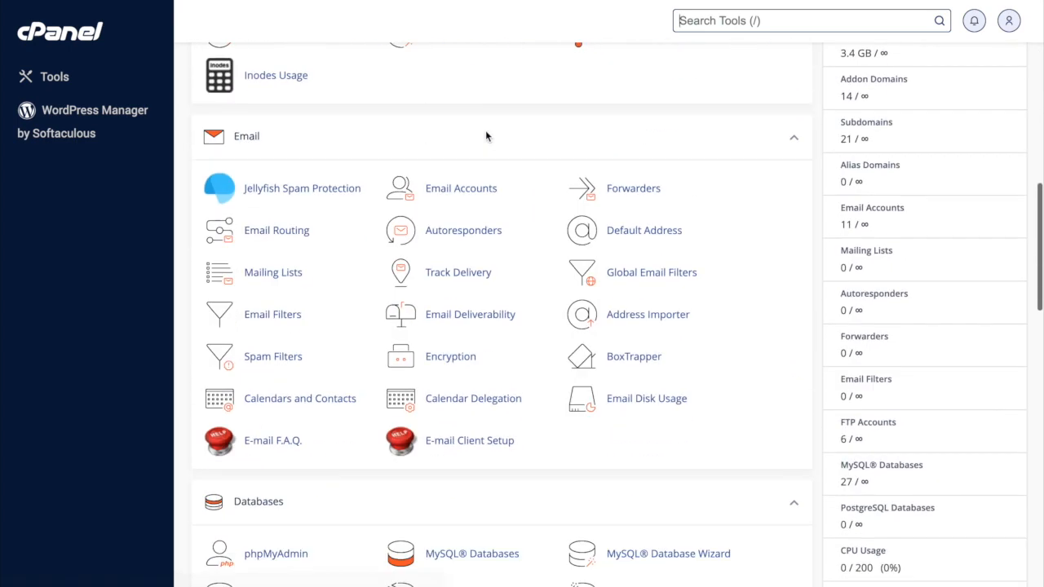
{"action": "scroll", "coordinate": [487, 136], "scroll_direction": "down", "scroll_amount": 13}
{"action": "scroll", "coordinate": [487, 137], "scroll_direction": "up", "scroll_amount": 8}
{"action": "scroll", "coordinate": [487, 136], "scroll_direction": "up", "scroll_amount": 20}
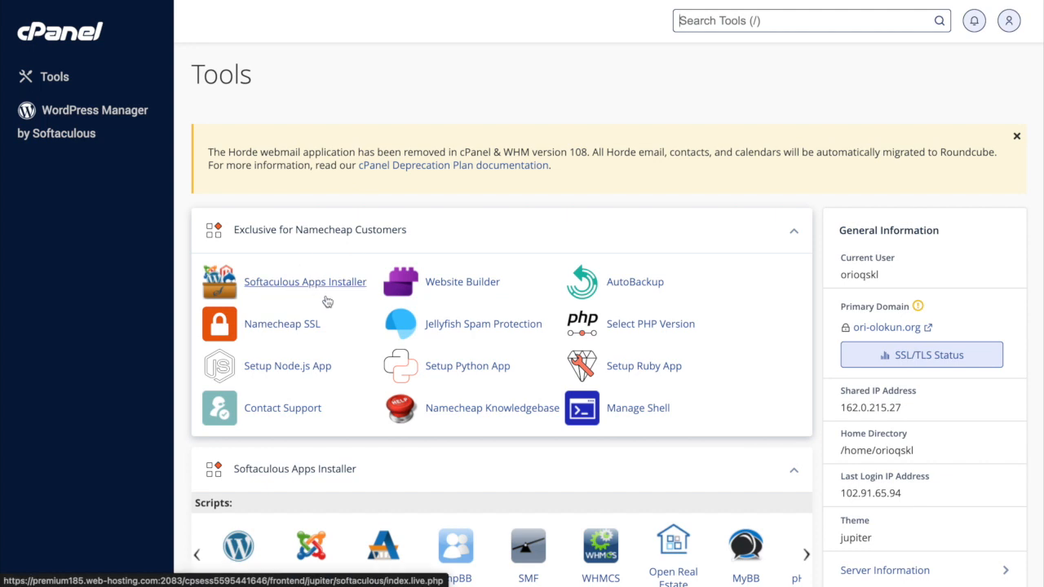
{"action": "scroll", "coordinate": [350, 300], "scroll_direction": "down", "scroll_amount": 3}
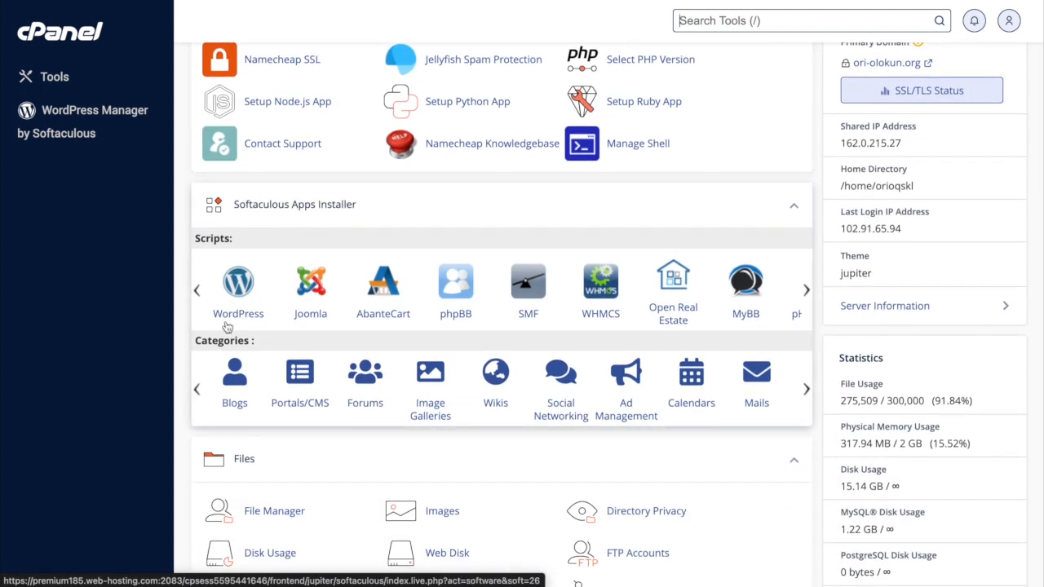
{"action": "scroll", "coordinate": [245, 308], "scroll_direction": "up", "scroll_amount": 3}
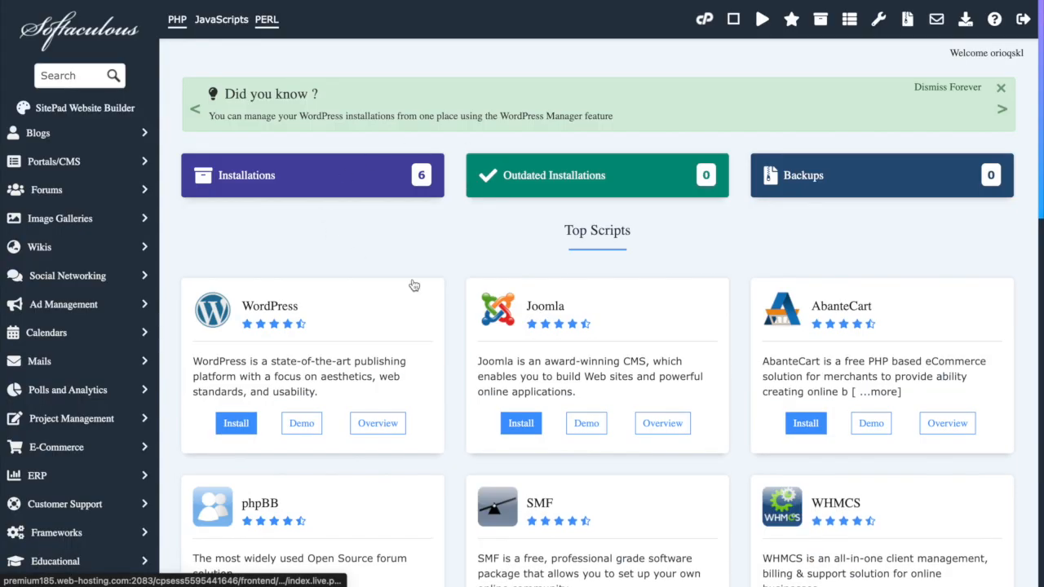
Step: Open WordPress in Softaculous and review its overview, version 6.4.3, and current installations
{"action": "scroll", "coordinate": [375, 299], "scroll_direction": "down", "scroll_amount": 3}
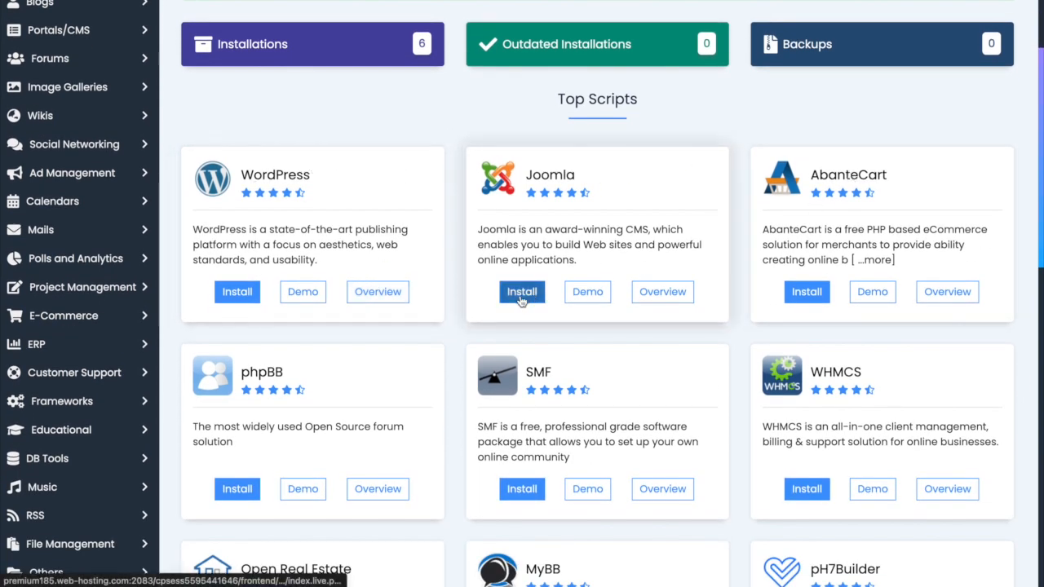
{"action": "scroll", "coordinate": [587, 405], "scroll_direction": "down", "scroll_amount": 7}
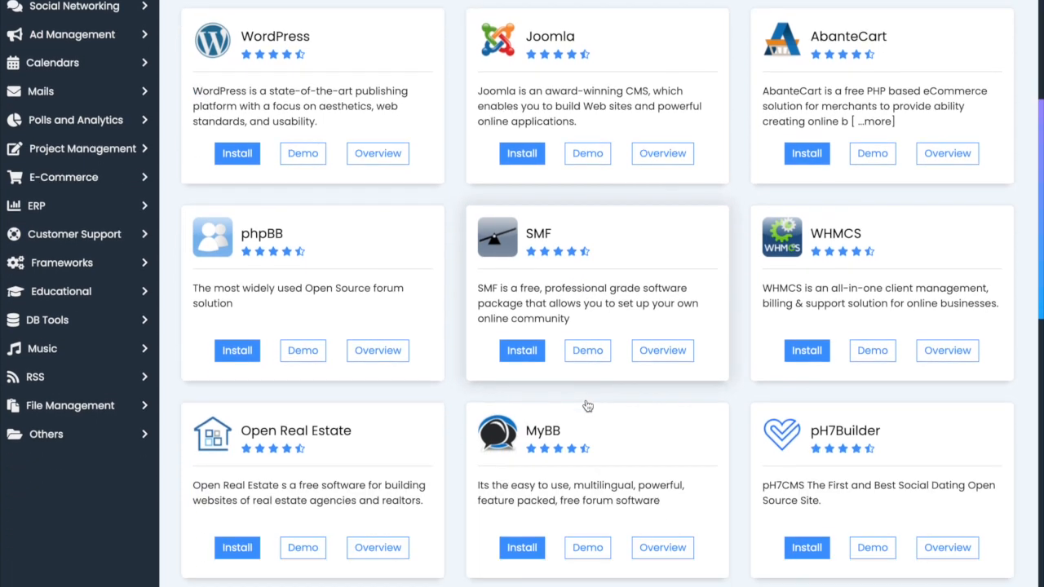
{"action": "scroll", "coordinate": [587, 340], "scroll_direction": "up", "scroll_amount": 10}
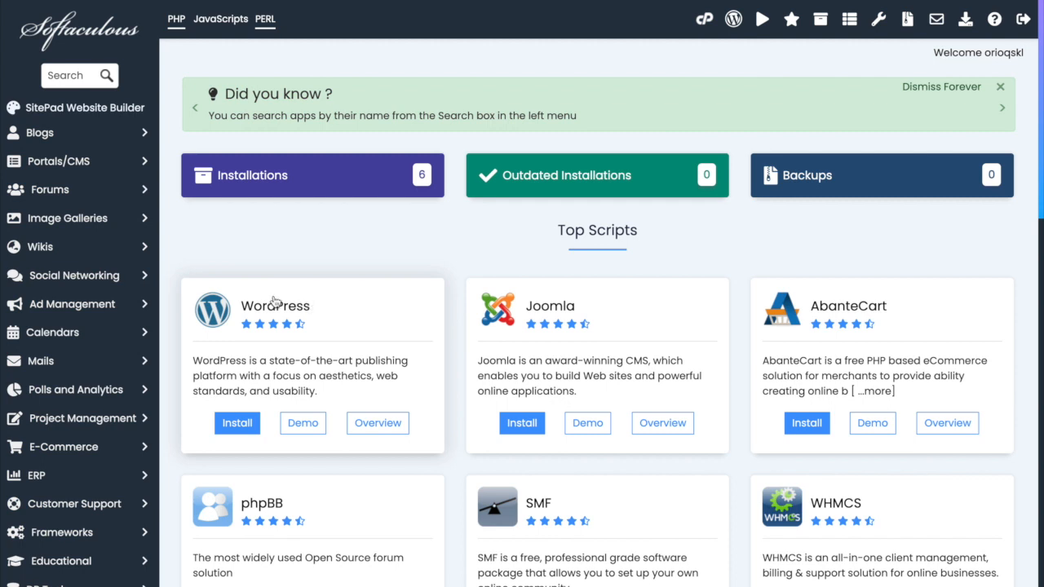
{"action": "left_click", "coordinate": [275, 304]}
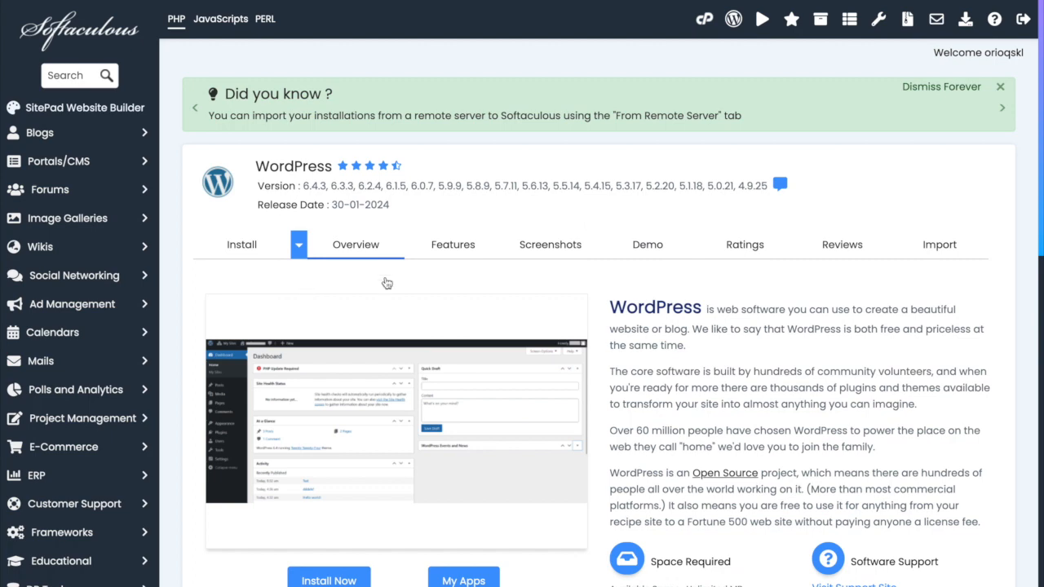
{"action": "scroll", "coordinate": [412, 278], "scroll_direction": "down", "scroll_amount": 2}
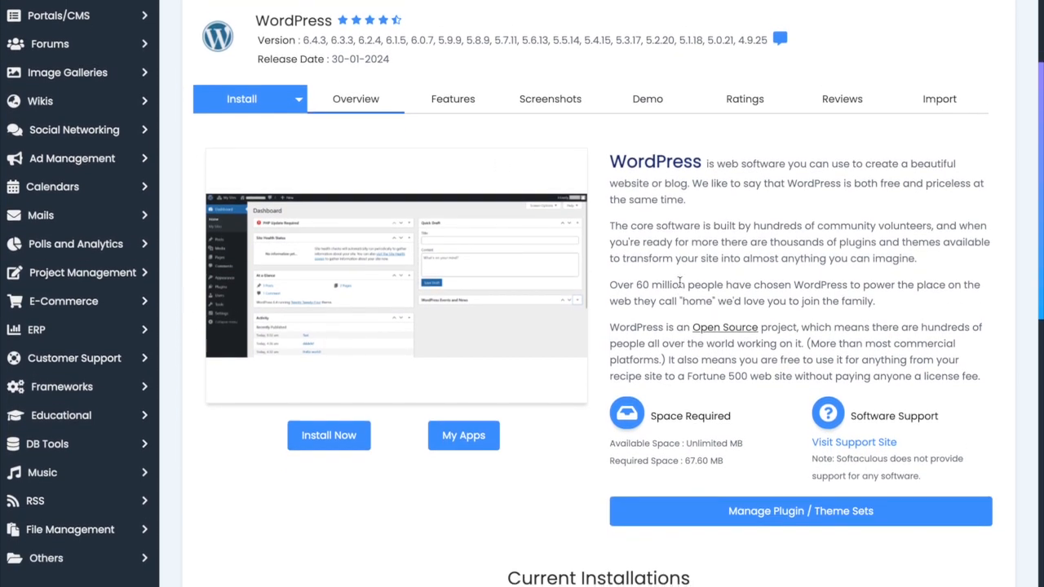
{"action": "scroll", "coordinate": [634, 412], "scroll_direction": "down", "scroll_amount": 1}
{"action": "scroll", "coordinate": [678, 385], "scroll_direction": "down", "scroll_amount": 1}
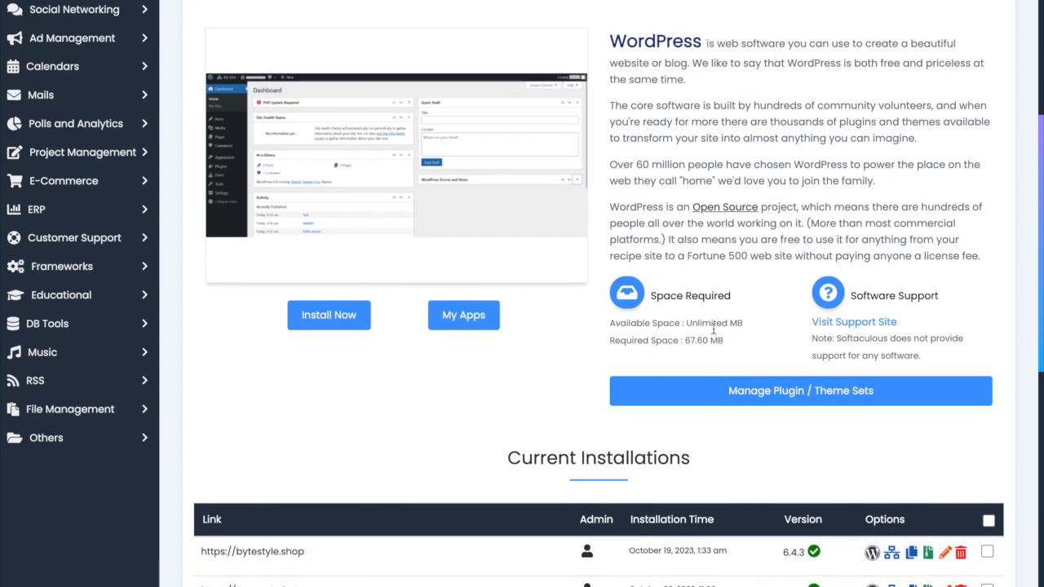
{"action": "scroll", "coordinate": [713, 326], "scroll_direction": "up", "scroll_amount": 2}
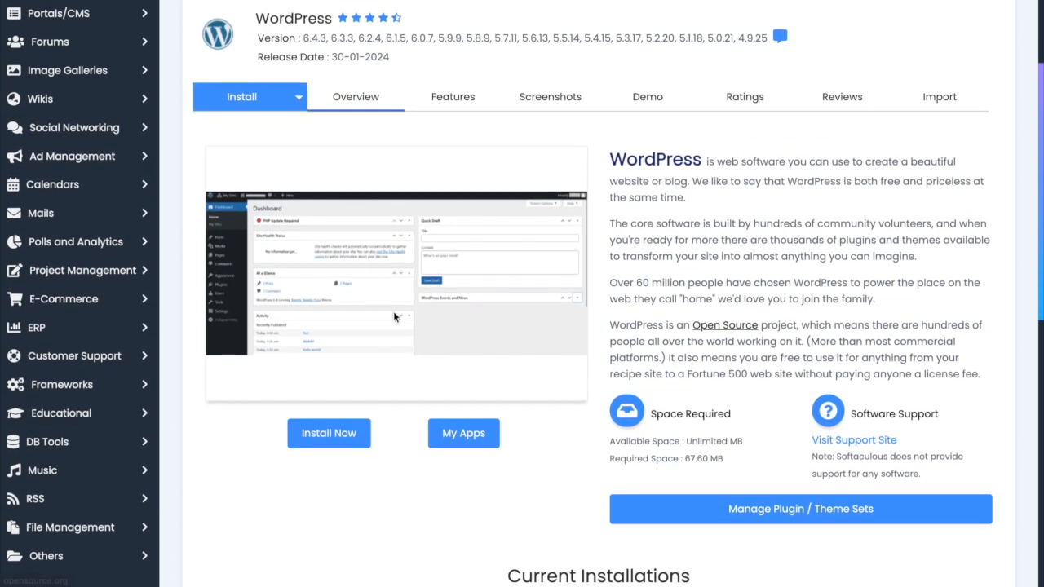
{"action": "left_click", "coordinate": [319, 437]}
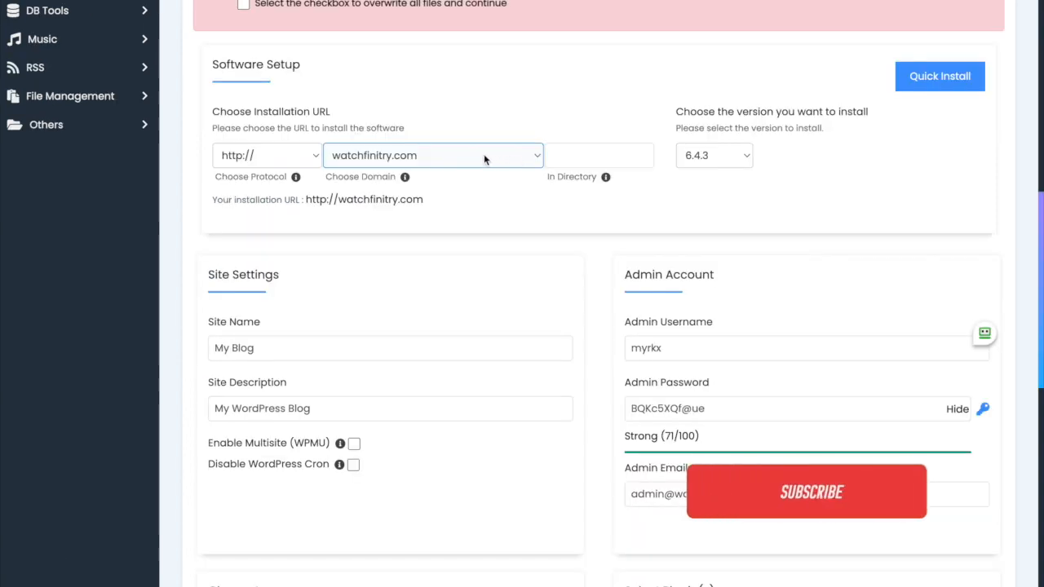
{"action": "left_click", "coordinate": [483, 156]}
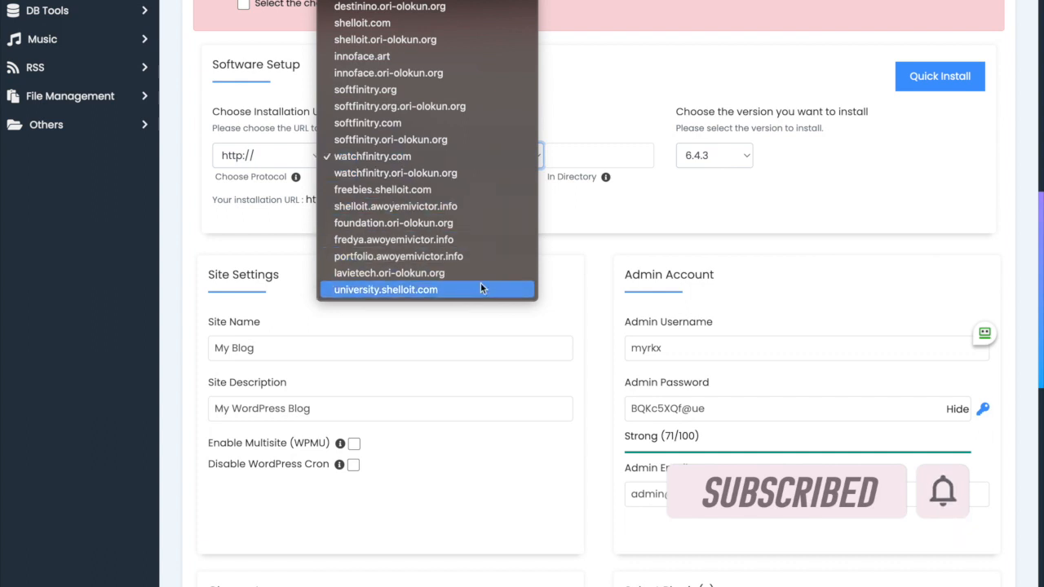
{"action": "left_click", "coordinate": [413, 290]}
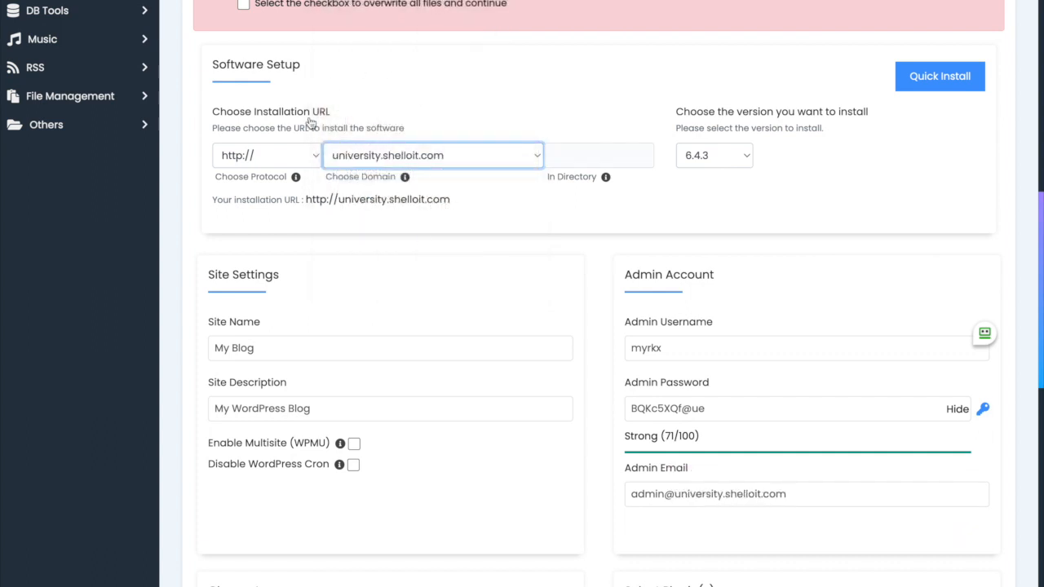
{"action": "left_click", "coordinate": [286, 155]}
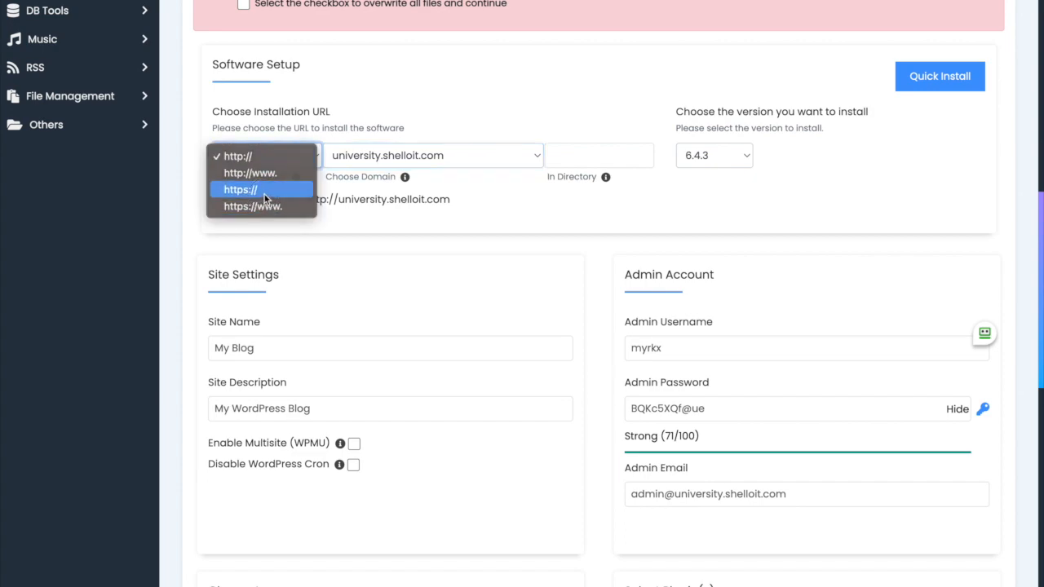
{"action": "left_click", "coordinate": [264, 190]}
{"action": "scroll", "coordinate": [413, 236], "scroll_direction": "down", "scroll_amount": 7}
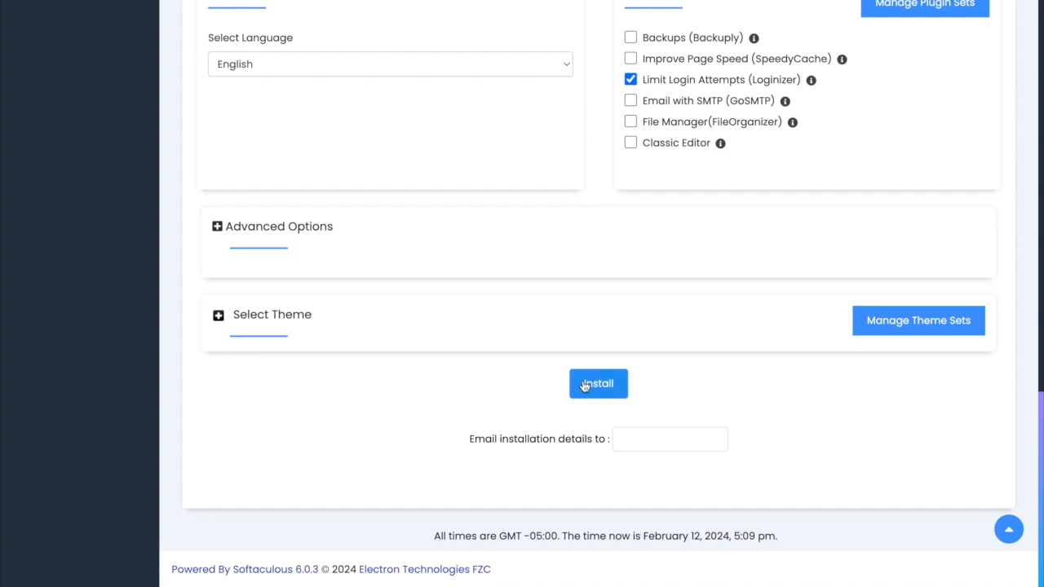
Step: After the weak-password warning, lengthen the admin password and launch the installation
{"action": "left_click", "coordinate": [583, 384]}
{"action": "left_click", "coordinate": [644, 73]}
{"action": "scroll", "coordinate": [652, 130], "scroll_direction": "up", "scroll_amount": 3}
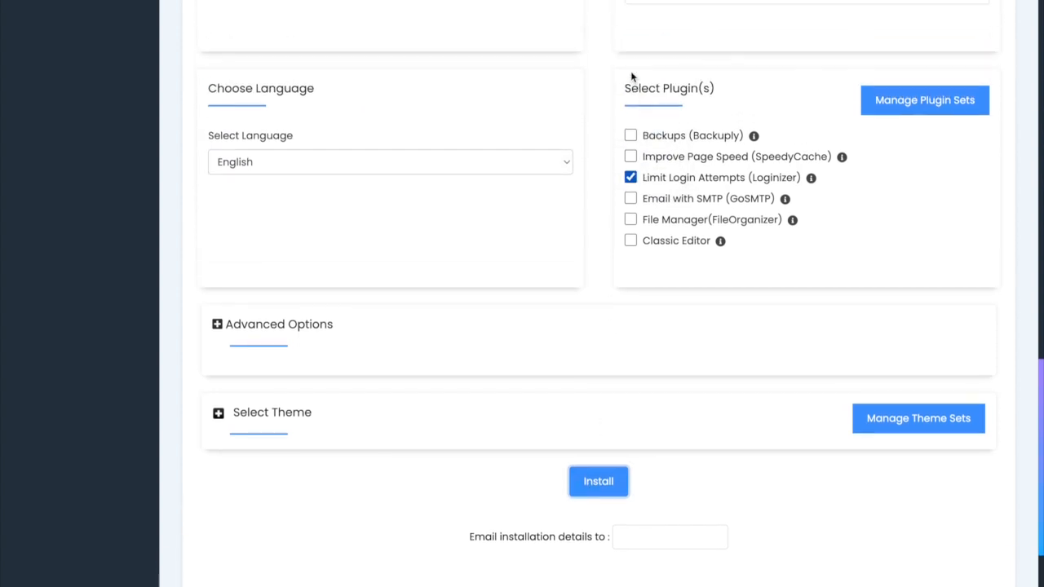
{"action": "scroll", "coordinate": [722, 103], "scroll_direction": "up", "scroll_amount": 1}
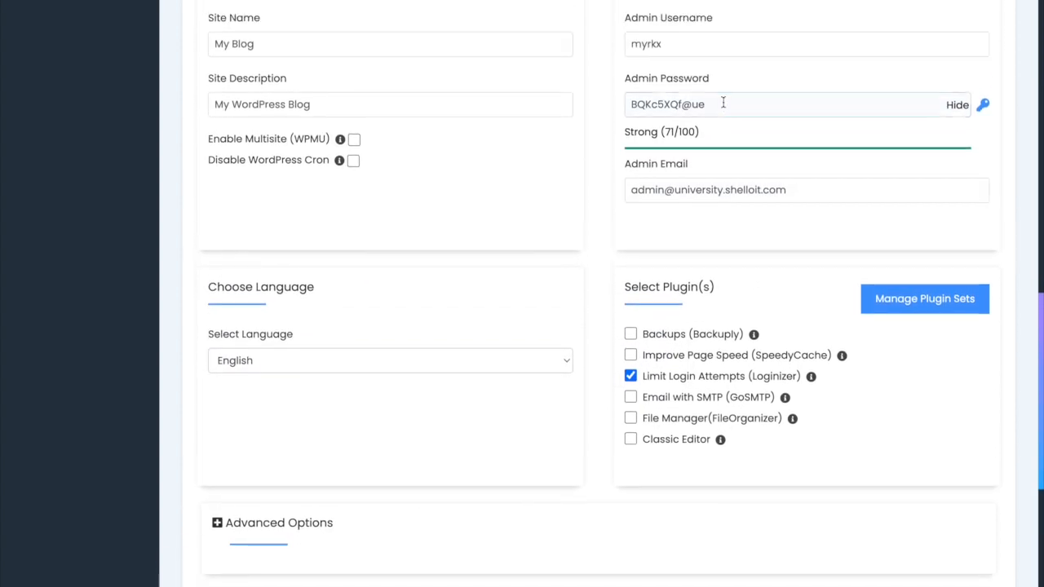
{"action": "left_click", "coordinate": [744, 105]}
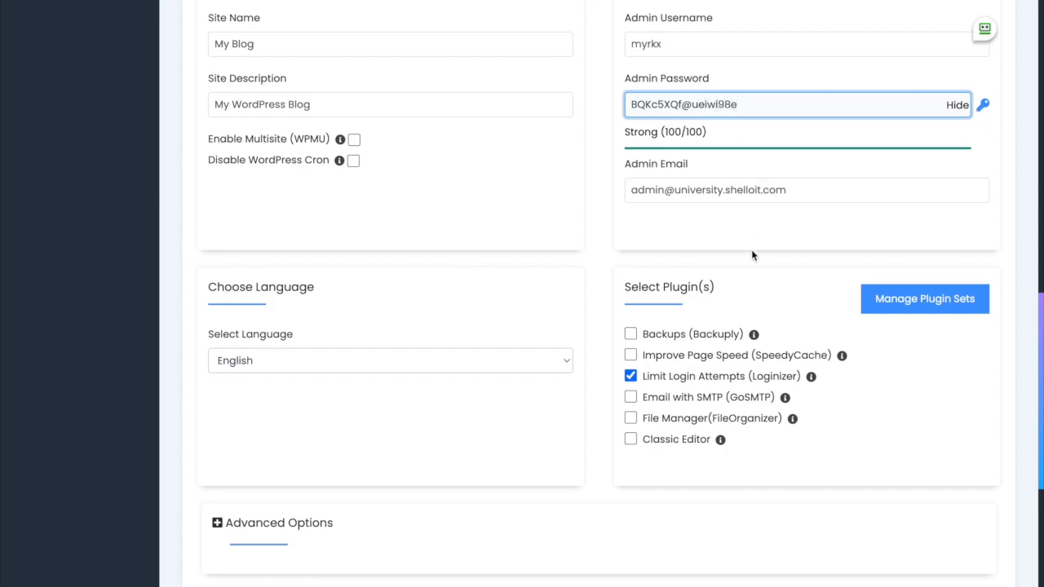
{"action": "scroll", "coordinate": [751, 255], "scroll_direction": "down", "scroll_amount": 4}
{"action": "left_click", "coordinate": [615, 385]}
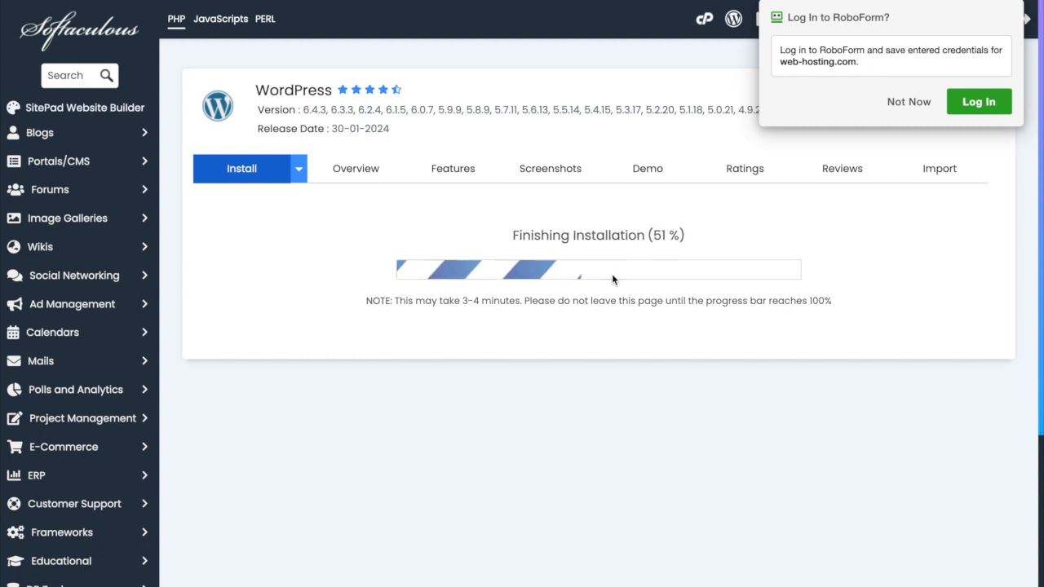
{"action": "scroll", "coordinate": [613, 279], "scroll_direction": "down", "scroll_amount": 2}
{"action": "scroll", "coordinate": [611, 279], "scroll_direction": "down", "scroll_amount": 3}
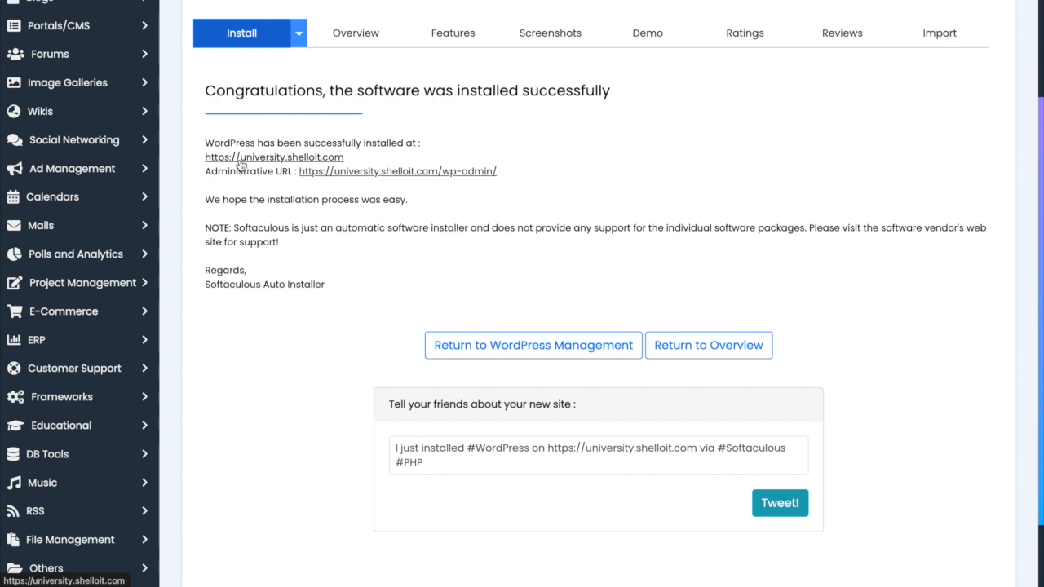
{"action": "right_click", "coordinate": [240, 162]}
{"action": "left_click", "coordinate": [263, 169]}
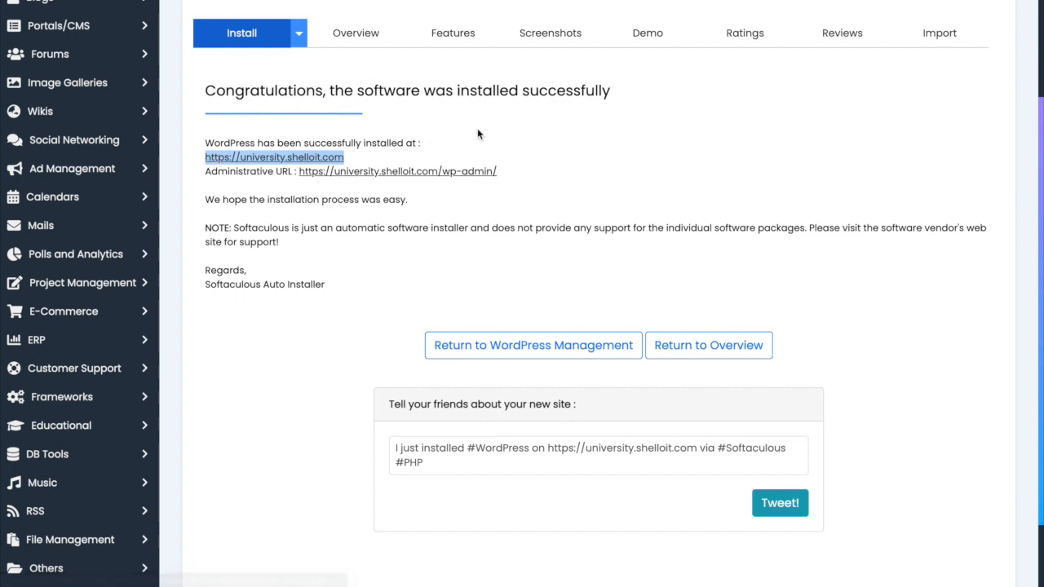
Step: Open the /wp-admin/ administrative URL and browse the new site's homepage
{"action": "left_click", "coordinate": [474, 174]}
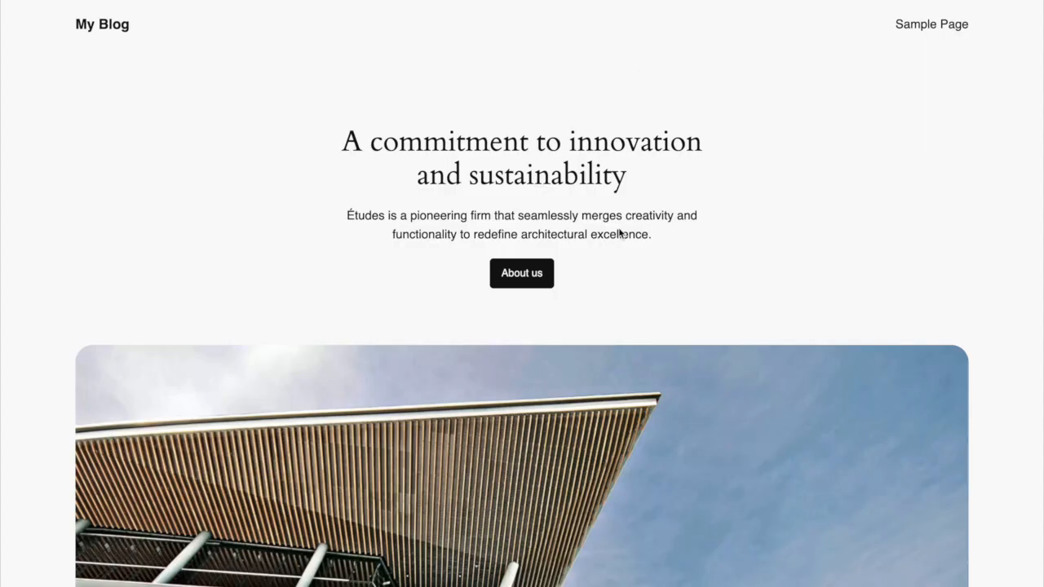
{"action": "scroll", "coordinate": [619, 233], "scroll_direction": "down", "scroll_amount": 10}
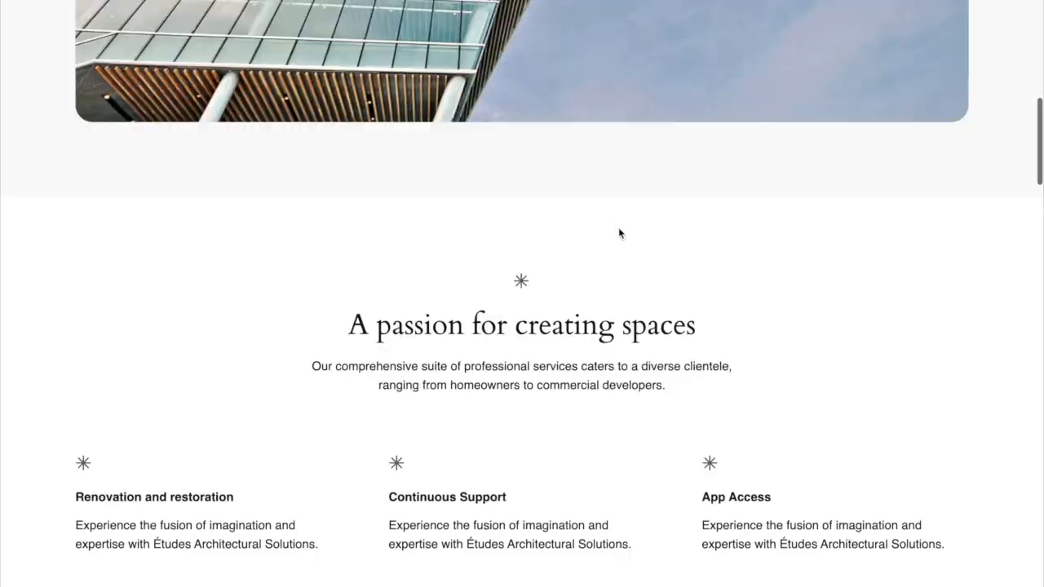
{"action": "scroll", "coordinate": [619, 233], "scroll_direction": "up", "scroll_amount": 10}
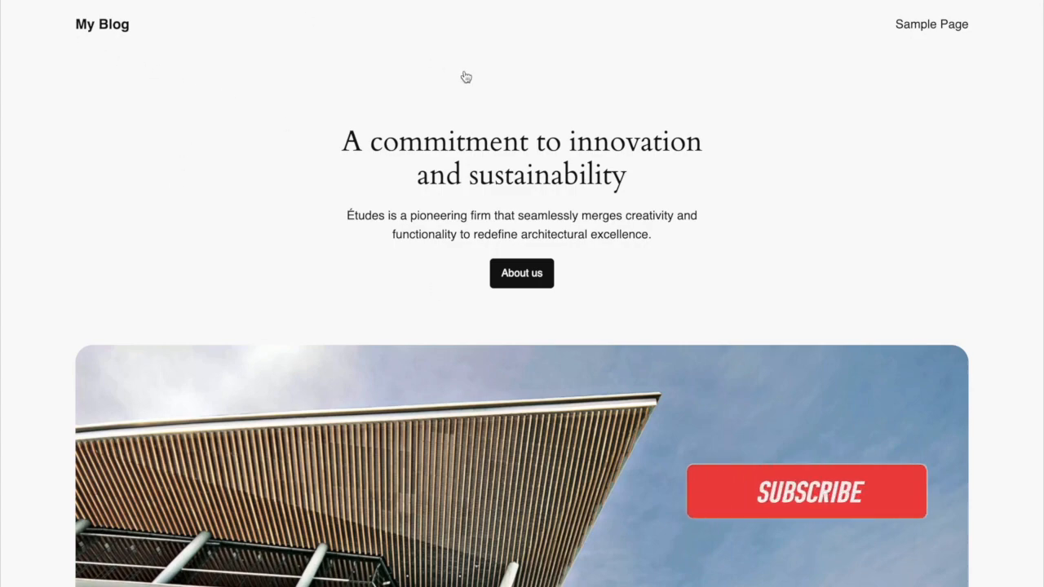
{"action": "scroll", "coordinate": [477, 103], "scroll_direction": "down", "scroll_amount": 15}
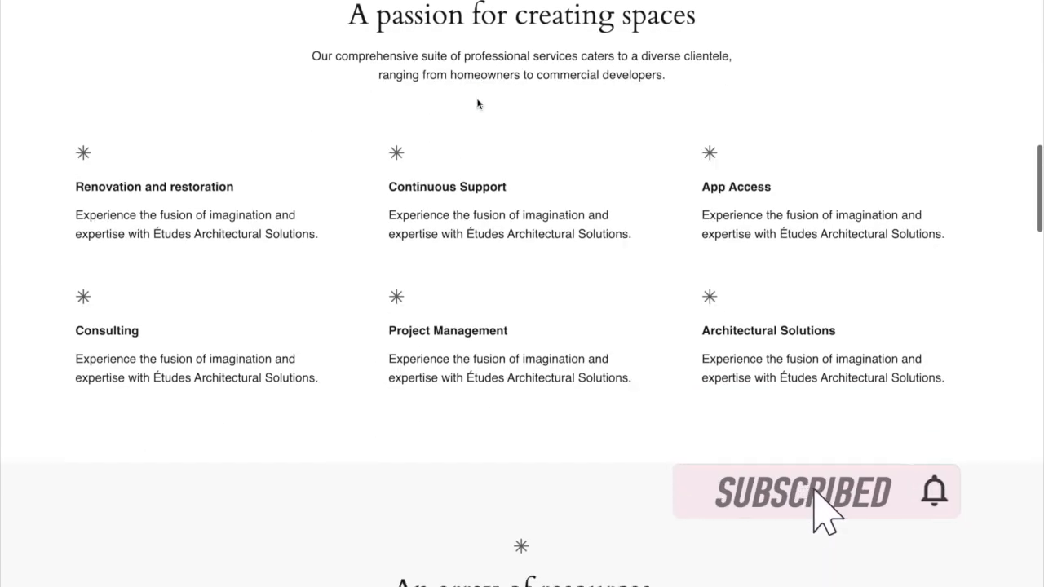
{"action": "scroll", "coordinate": [522, 326], "scroll_direction": "down", "scroll_amount": 3}
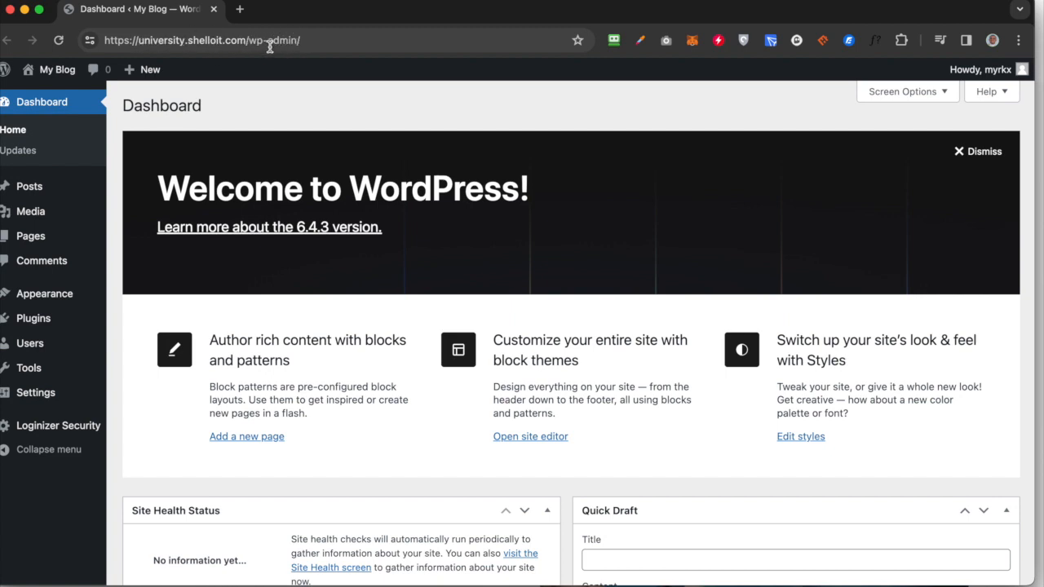
Step: Go to the admin account's profile via Edit Profile in the Howdy menu
{"action": "left_click_drag", "start_coordinate": [186, 21], "coordinate": [213, 18]}
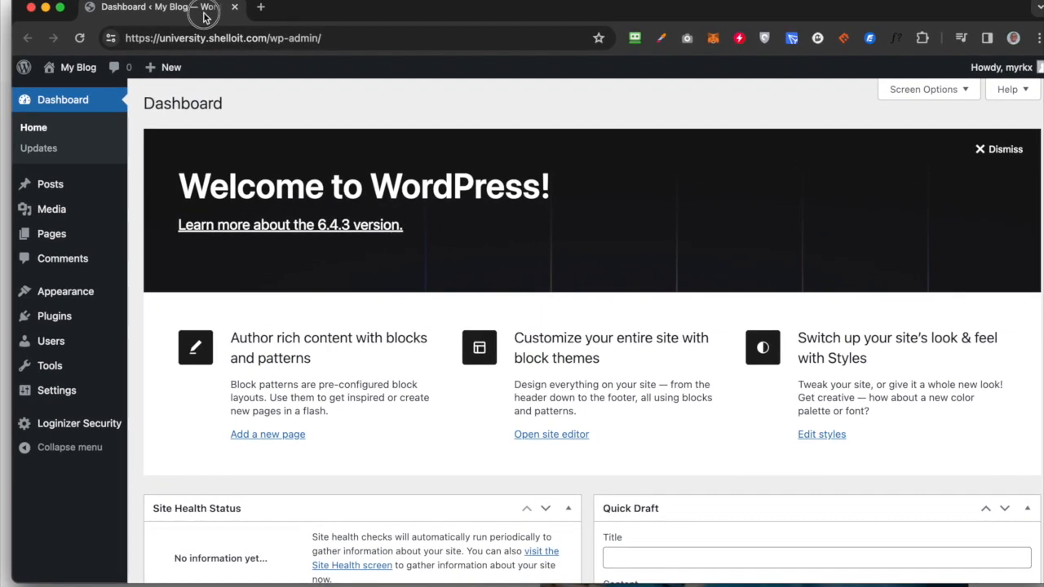
{"action": "scroll", "coordinate": [283, 226], "scroll_direction": "down", "scroll_amount": 2}
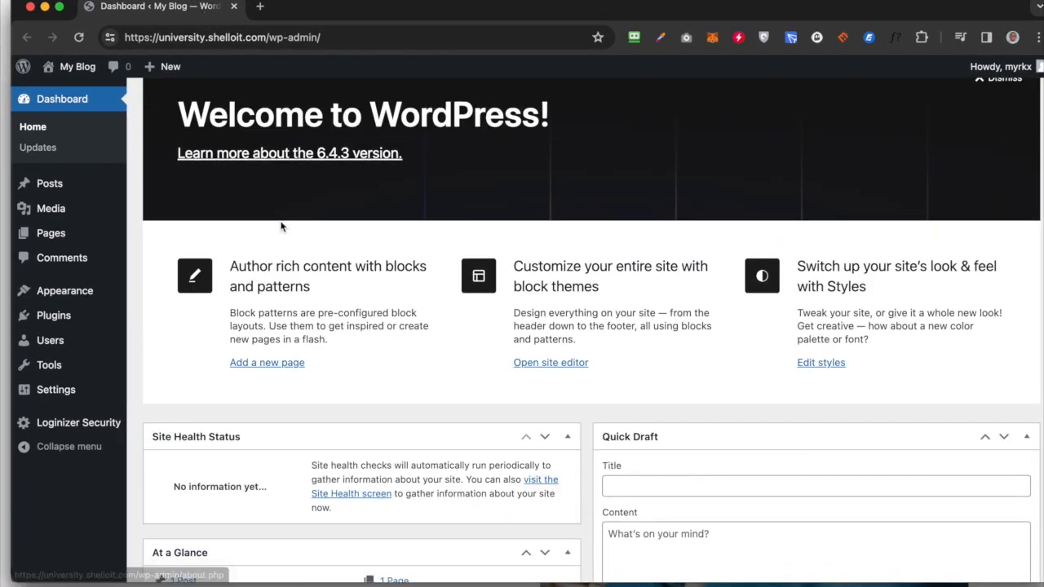
{"action": "scroll", "coordinate": [279, 226], "scroll_direction": "up", "scroll_amount": 2}
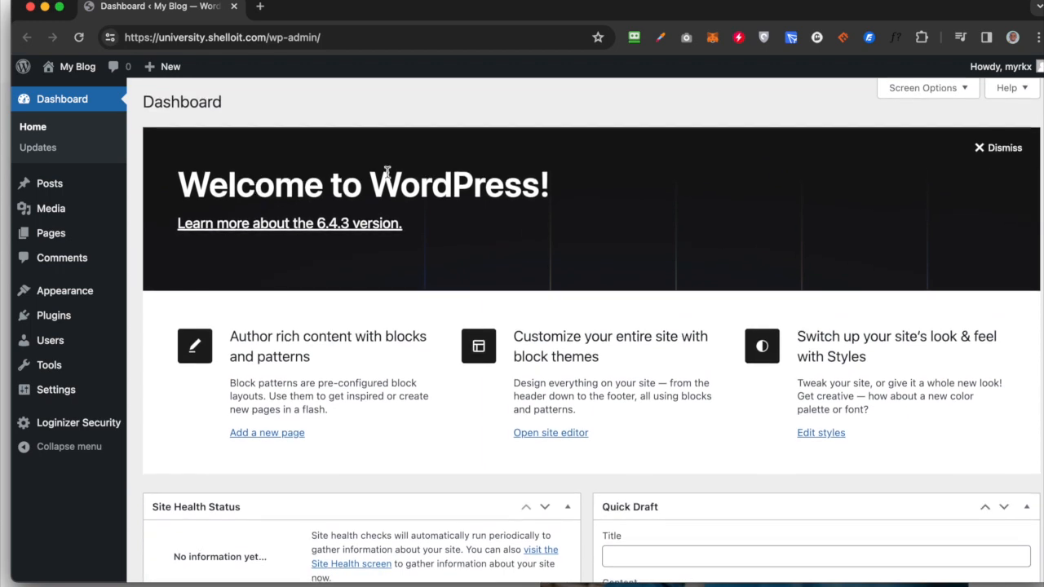
{"action": "scroll", "coordinate": [387, 171], "scroll_direction": "down", "scroll_amount": 10}
{"action": "scroll", "coordinate": [387, 171], "scroll_direction": "up", "scroll_amount": 10}
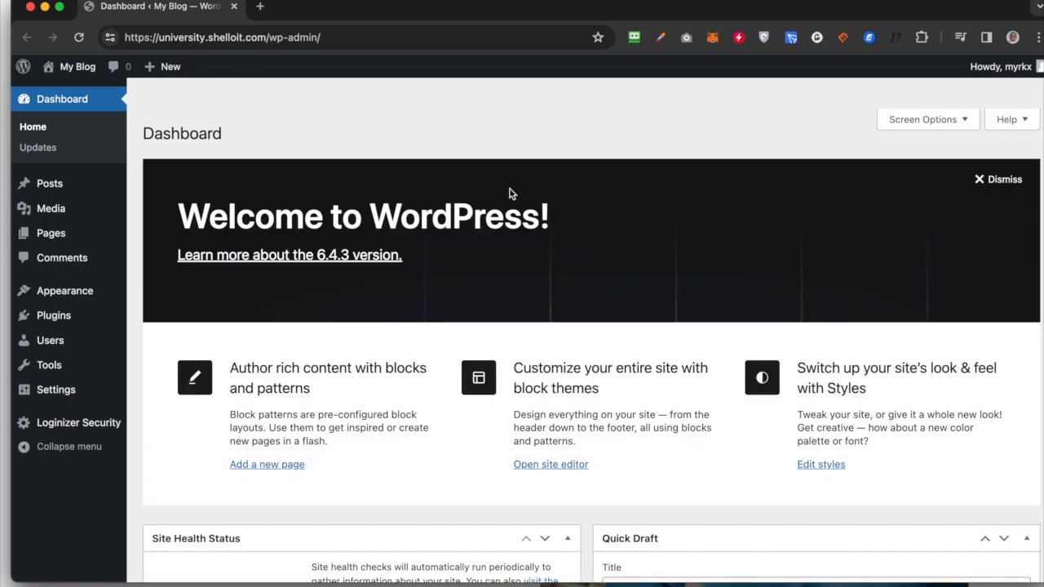
{"action": "mouse_move", "coordinate": [999, 67]}
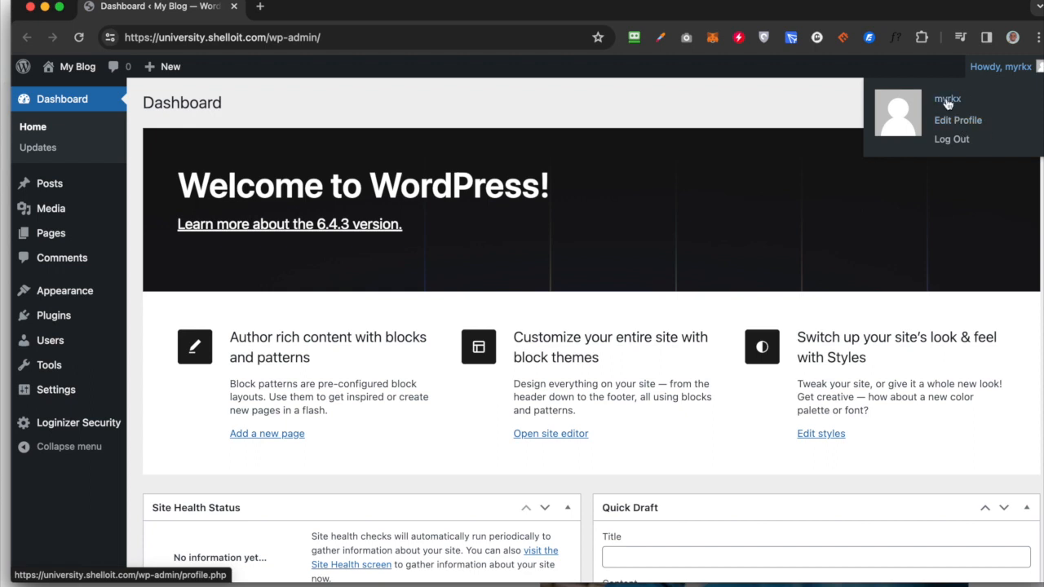
{"action": "left_click", "coordinate": [946, 101]}
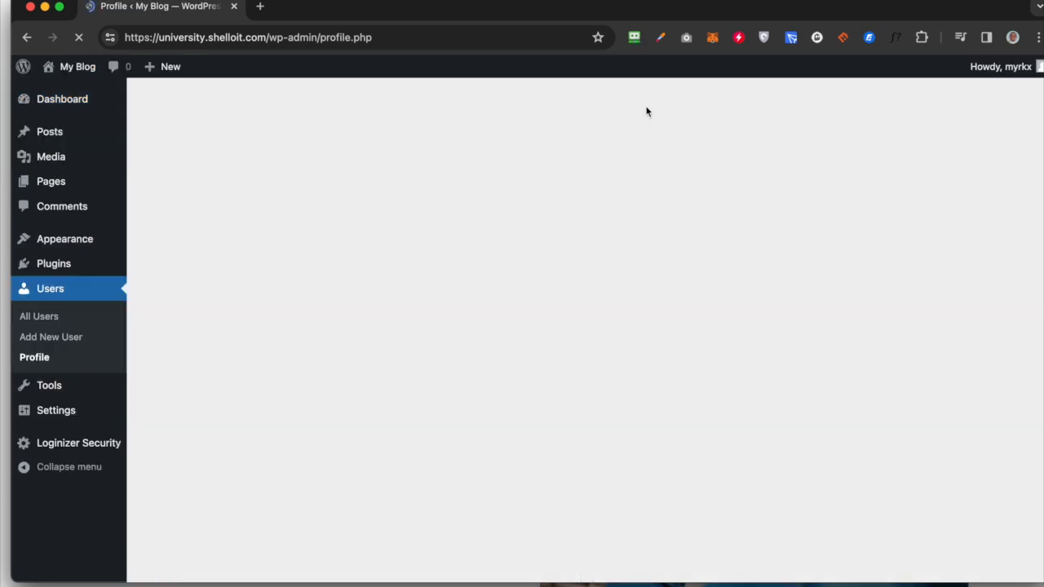
Step: Look over the Profile page, then open Settings > General
{"action": "scroll", "coordinate": [555, 198], "scroll_direction": "down", "scroll_amount": 4}
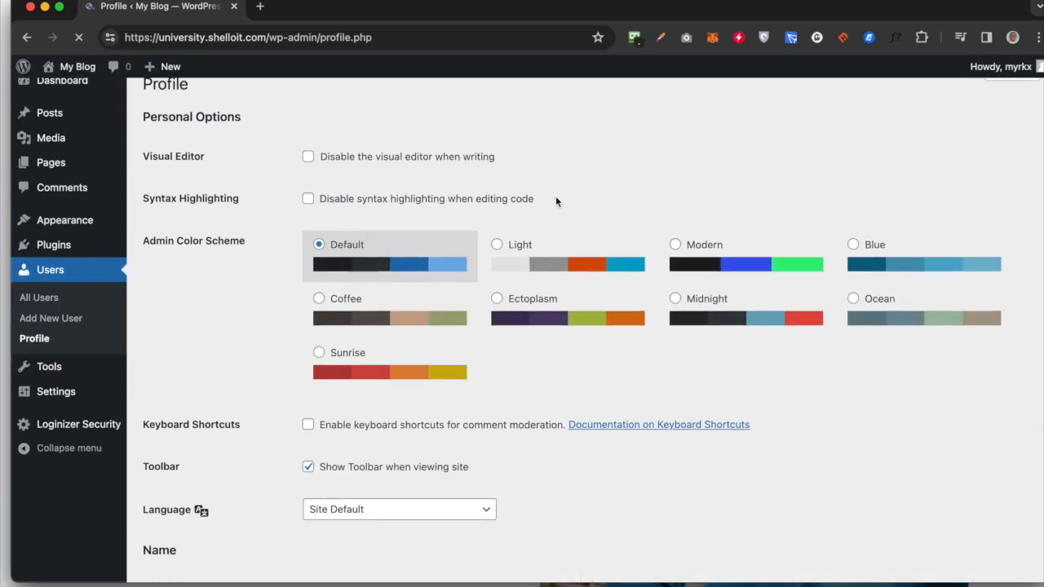
{"action": "scroll", "coordinate": [555, 195], "scroll_direction": "down", "scroll_amount": 8}
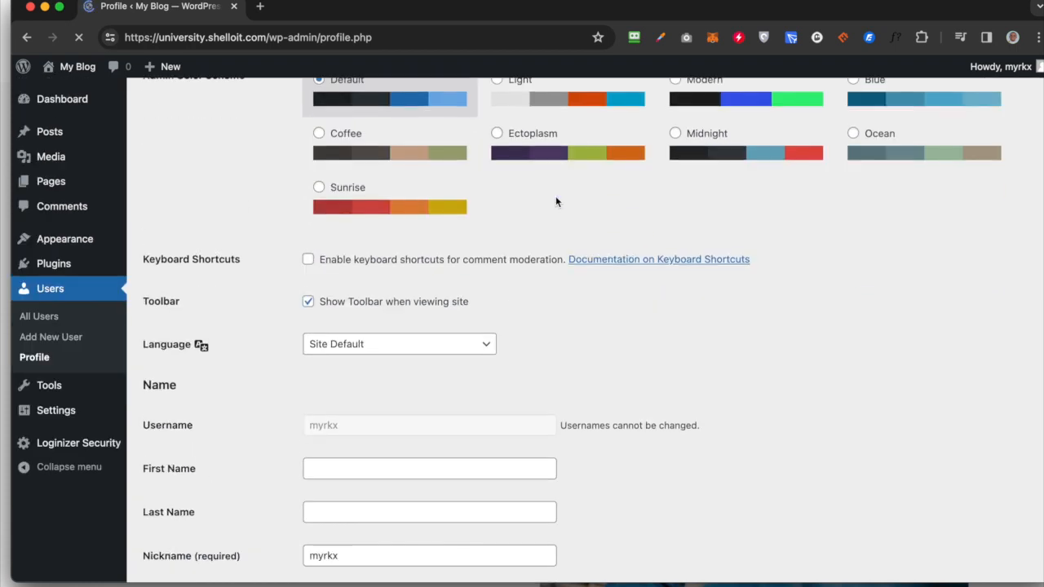
{"action": "scroll", "coordinate": [556, 202], "scroll_direction": "up", "scroll_amount": 3}
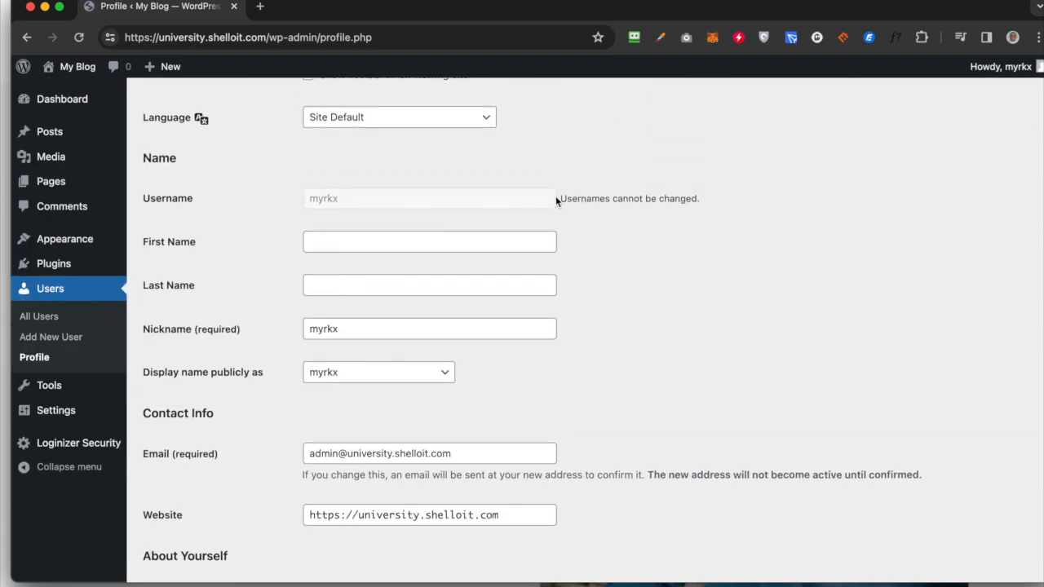
{"action": "scroll", "coordinate": [555, 201], "scroll_direction": "up", "scroll_amount": 8}
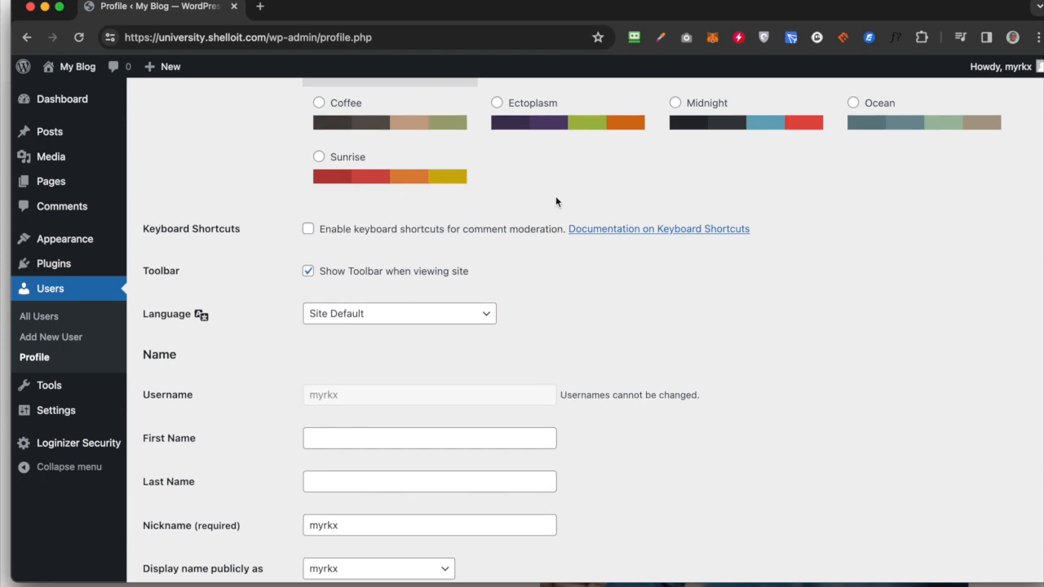
{"action": "scroll", "coordinate": [556, 201], "scroll_direction": "down", "scroll_amount": 12}
{"action": "scroll", "coordinate": [556, 201], "scroll_direction": "down", "scroll_amount": 4}
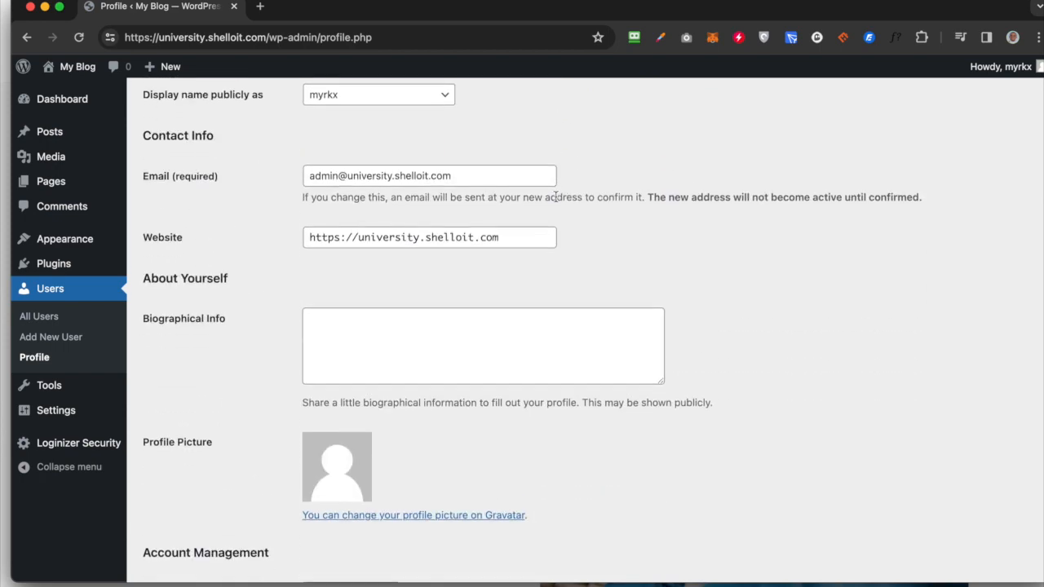
{"action": "scroll", "coordinate": [556, 201], "scroll_direction": "up", "scroll_amount": 15}
{"action": "mouse_move", "coordinate": [95, 410]}
{"action": "left_click", "coordinate": [152, 417]}
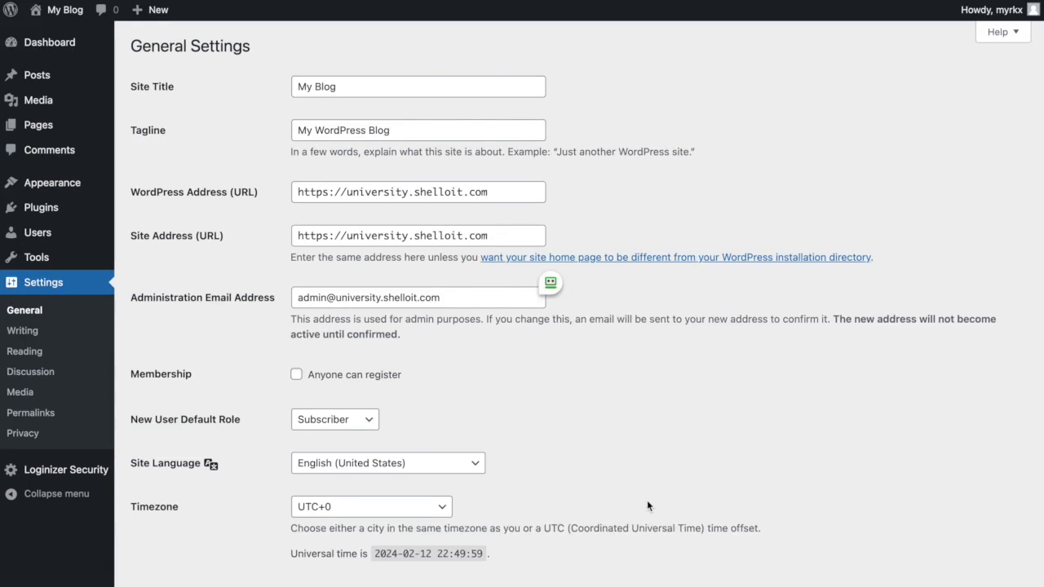